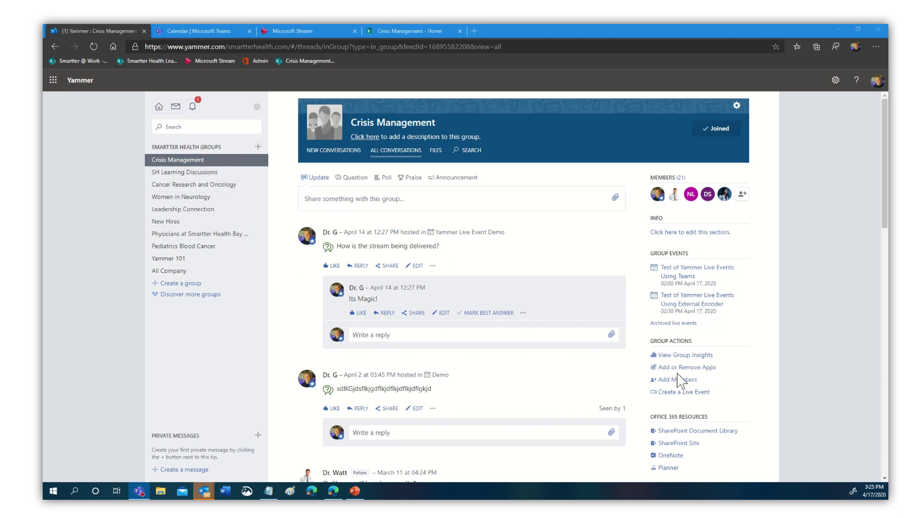
Step: Schedule an External App or Device live event titled 'Live Event for Embed Using External Encoder'
{"action": "left_click", "coordinate": [684, 392]}
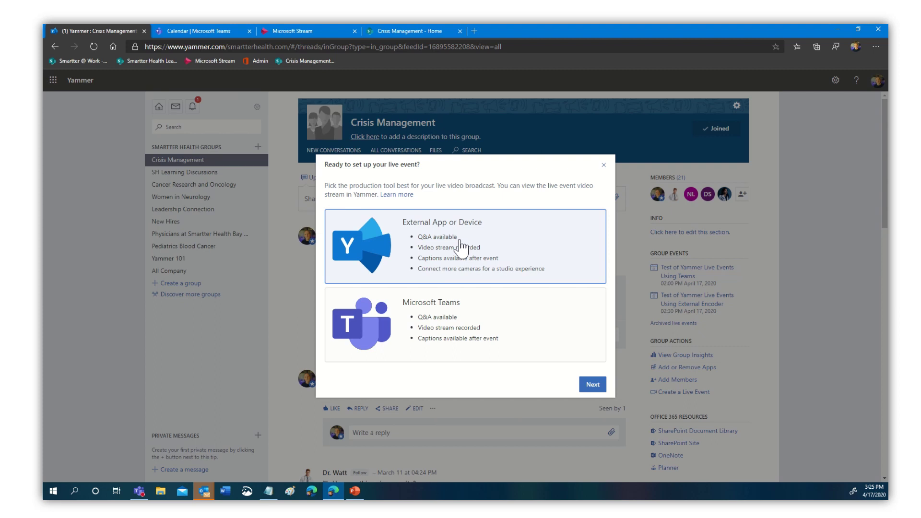
{"action": "left_click", "coordinate": [593, 385]}
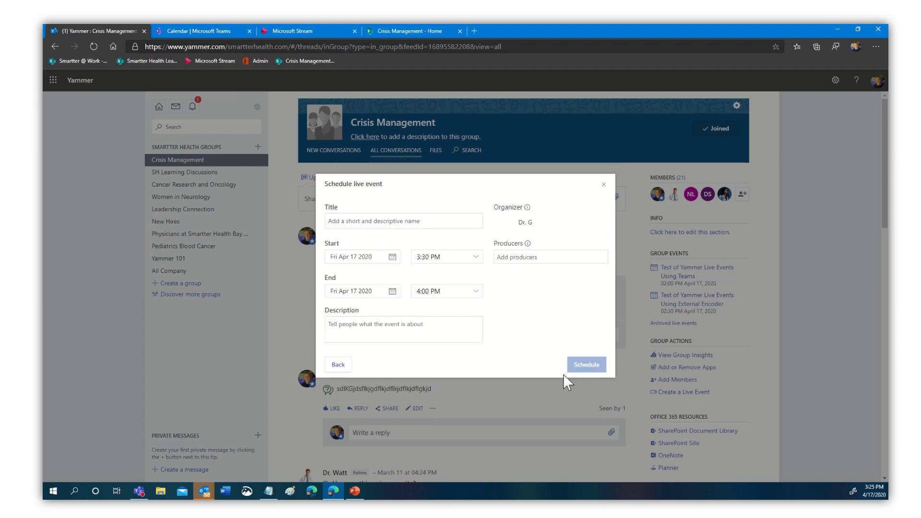
{"action": "left_click", "coordinate": [400, 224]}
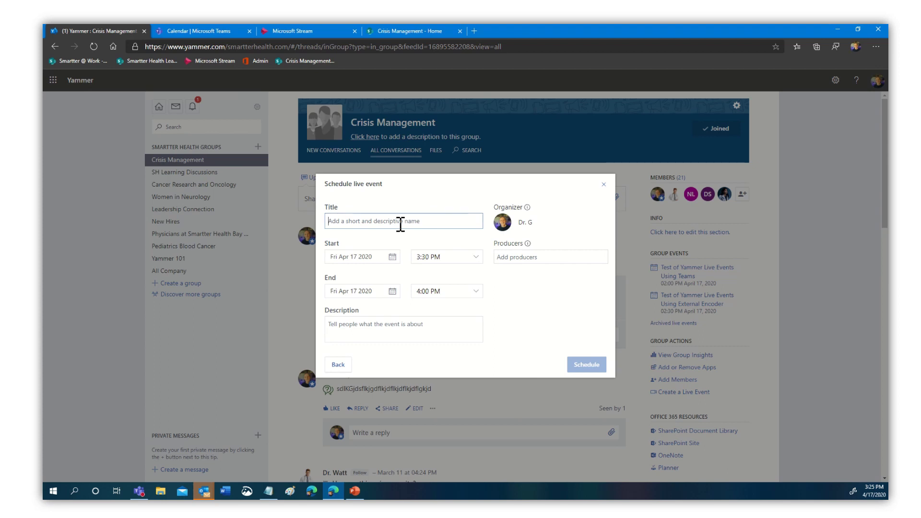
{"action": "type", "text": "Live Eve"}
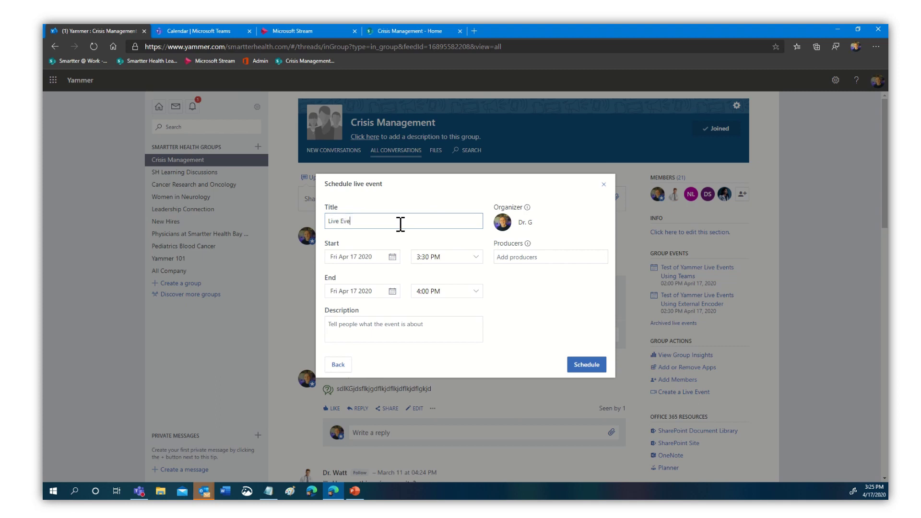
{"action": "type", "text": "nt for Embed Using External Encoder"}
{"action": "left_click", "coordinate": [594, 360]}
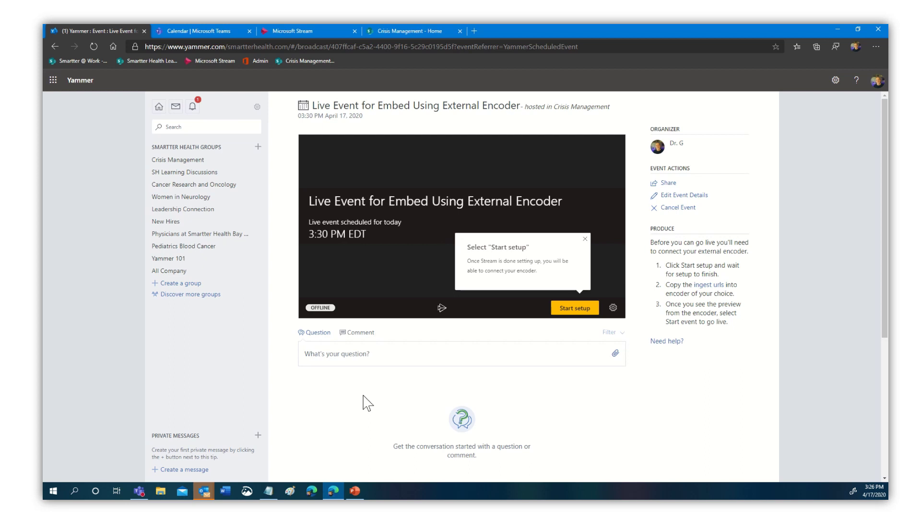
Step: Copy the event's Stream attendee link from Share, then go to the Crisis Management - Home page
{"action": "left_click", "coordinate": [414, 31]}
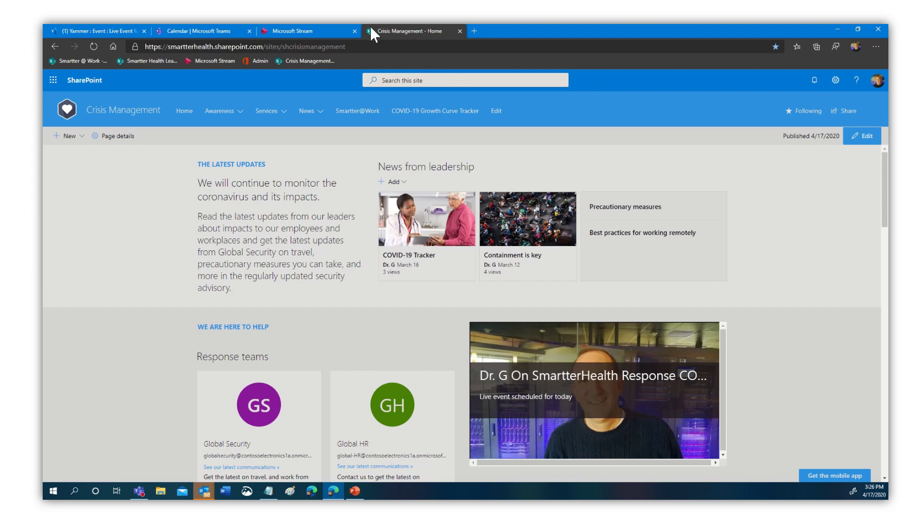
{"action": "left_click", "coordinate": [103, 31]}
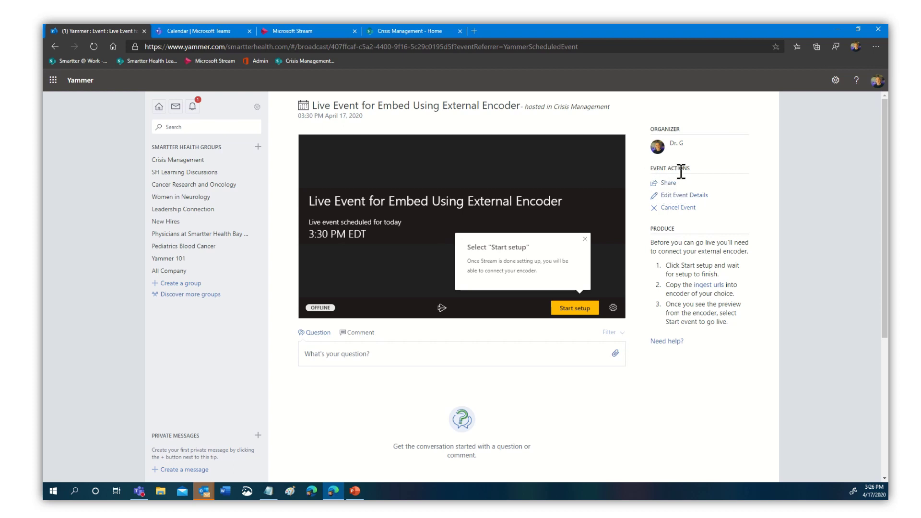
{"action": "left_click", "coordinate": [666, 188]}
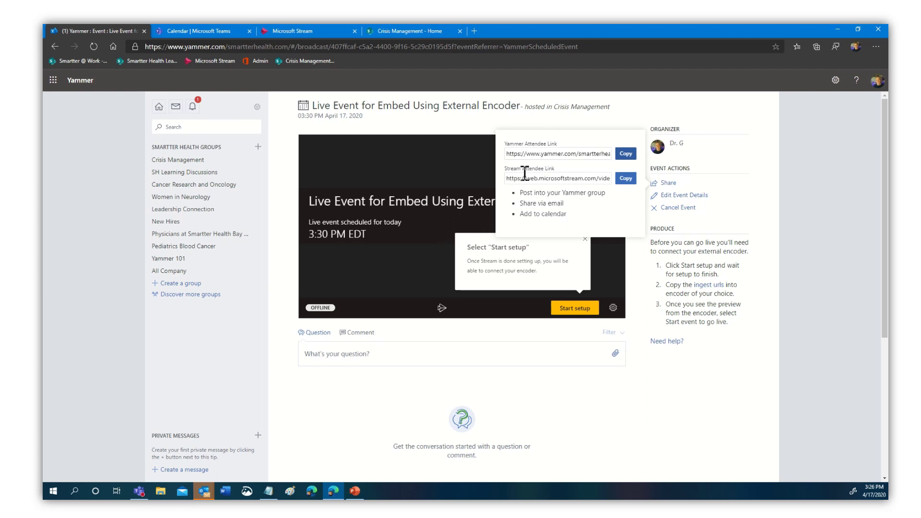
{"action": "left_click", "coordinate": [625, 178]}
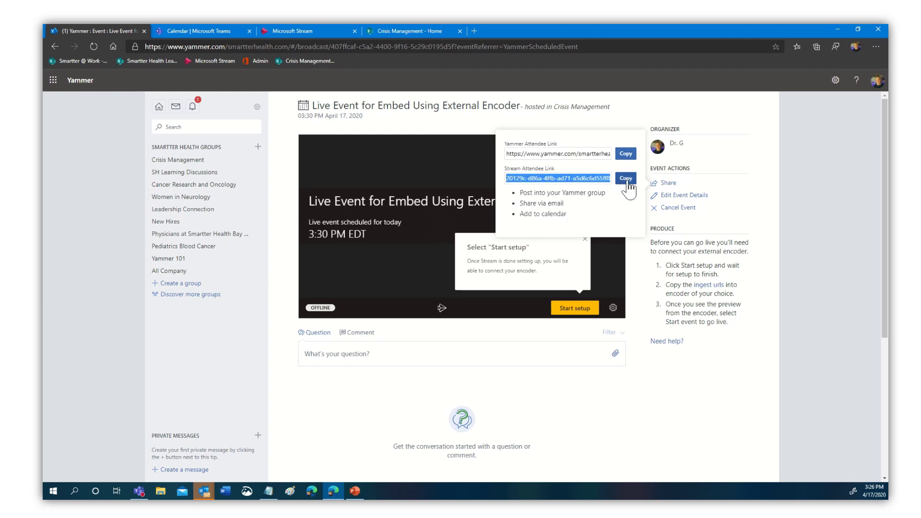
{"action": "left_click", "coordinate": [400, 30]}
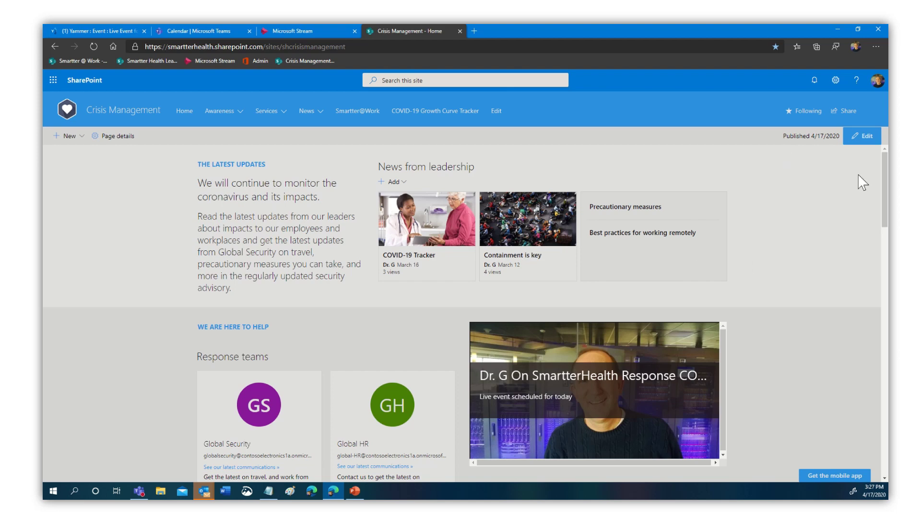
Step: Edit the Crisis Management home page and insert a Stream web part below the response team cards
{"action": "left_click", "coordinate": [864, 136]}
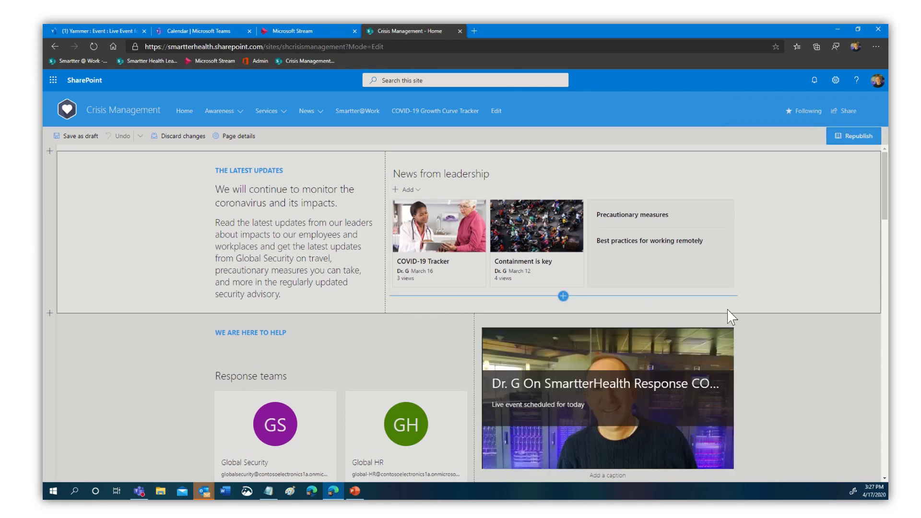
{"action": "scroll", "coordinate": [522, 235], "scroll_direction": "down", "scroll_amount": 3}
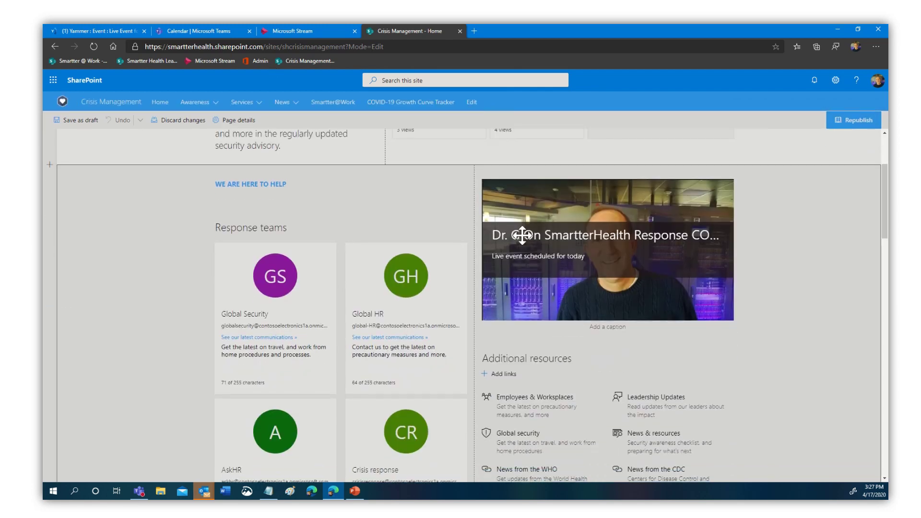
{"action": "scroll", "coordinate": [865, 288], "scroll_direction": "down", "scroll_amount": 6}
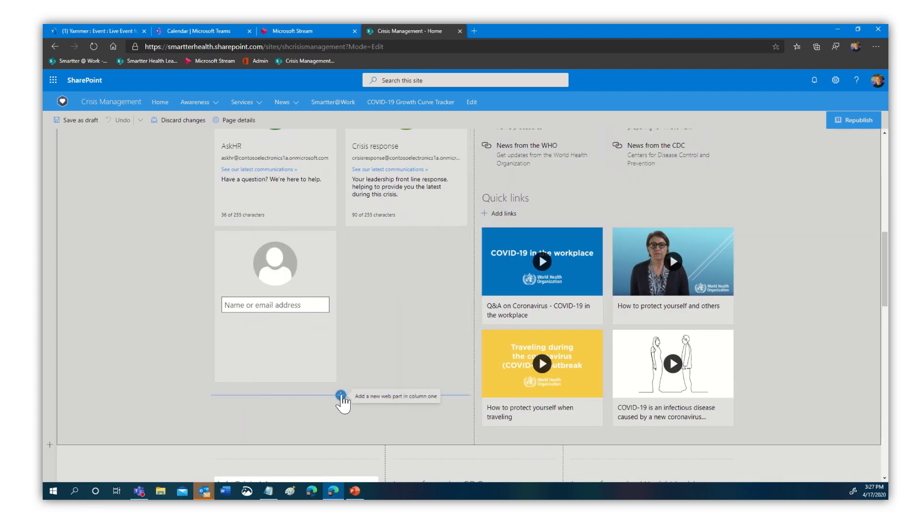
{"action": "left_click", "coordinate": [341, 395]}
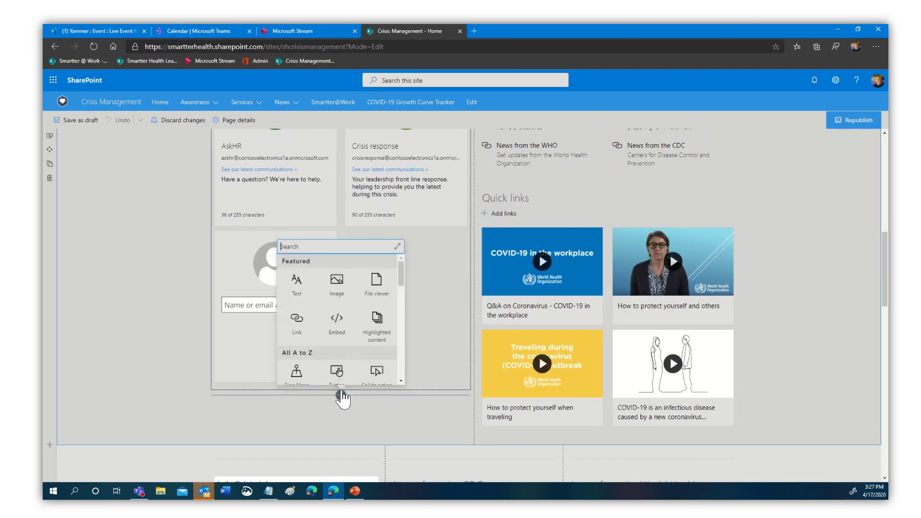
{"action": "type", "text": "stream"}
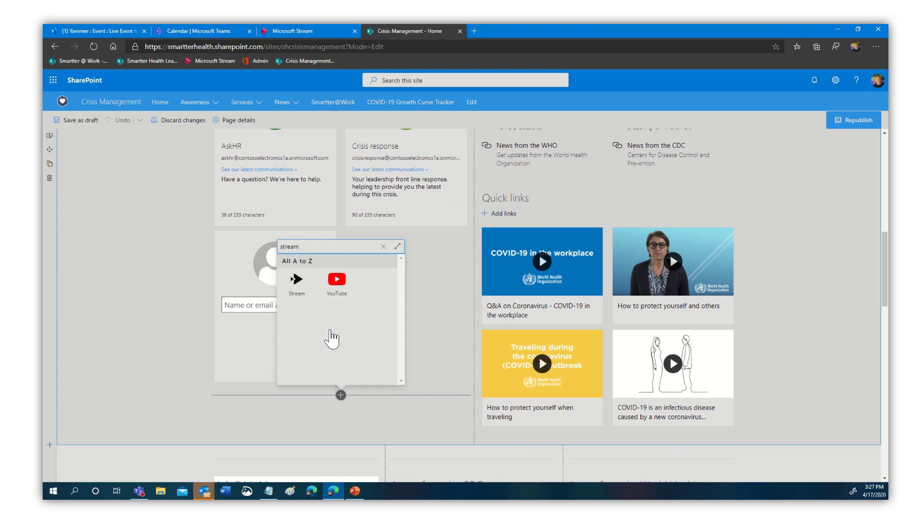
{"action": "left_click", "coordinate": [296, 283]}
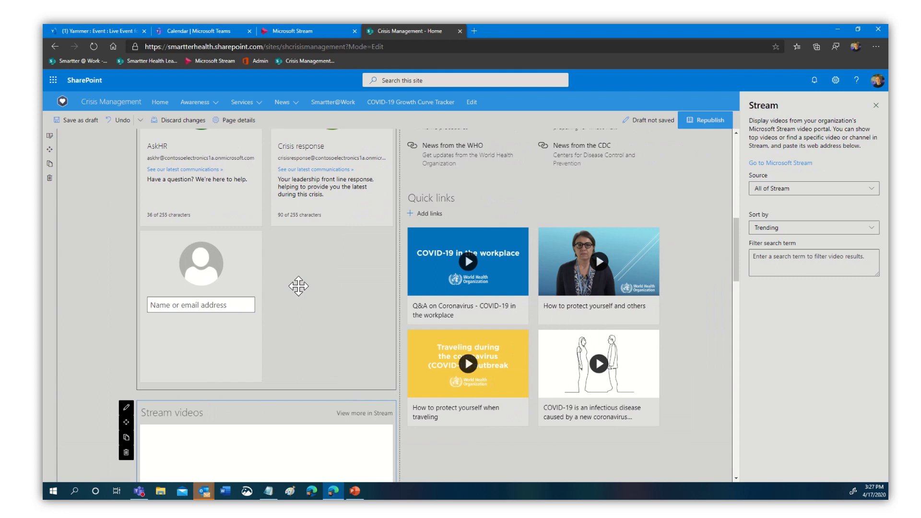
Step: Set the Stream web part source to Single video with the pasted attendee link as its address
{"action": "left_click", "coordinate": [775, 190]}
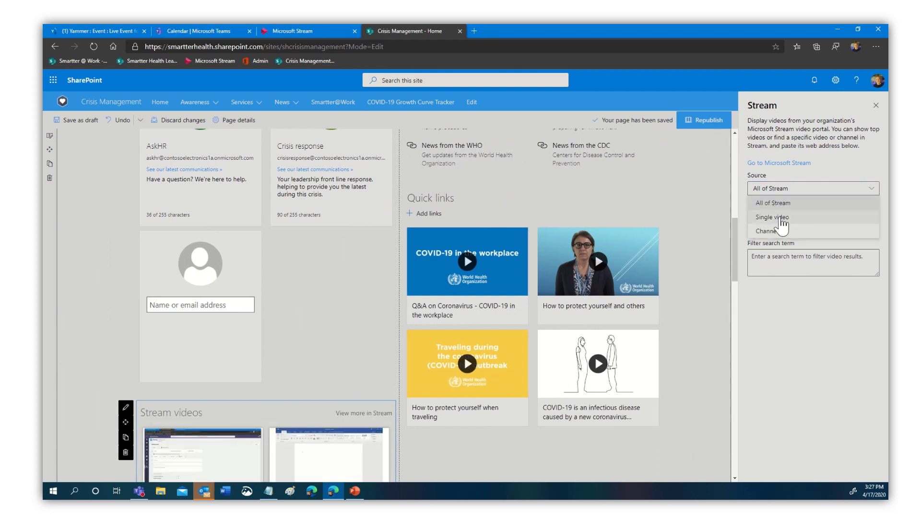
{"action": "left_click", "coordinate": [772, 217]}
{"action": "left_click", "coordinate": [774, 233]}
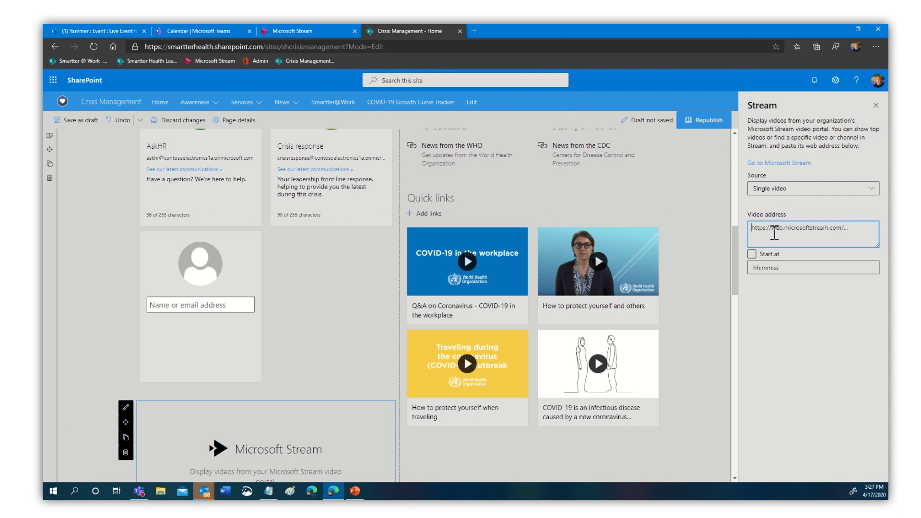
{"action": "type", "text": "https://web.microsoftstream.com/video/b720129c-d86a-4ffb-ad71-a5d6c6d55ff8"}
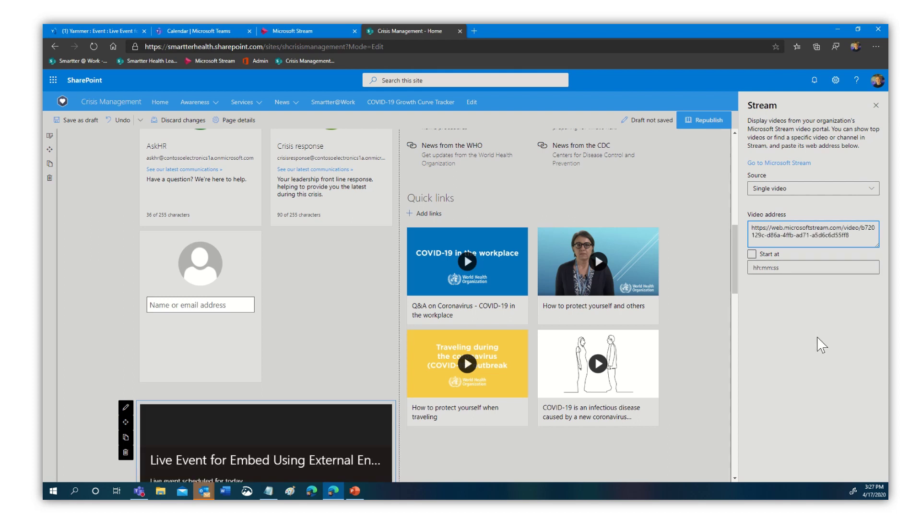
{"action": "left_click", "coordinate": [875, 106]}
Step: Delete the embedded 'Live Event for Embed Using External Encoder' video web part
{"action": "scroll", "coordinate": [832, 315], "scroll_direction": "down", "scroll_amount": 3}
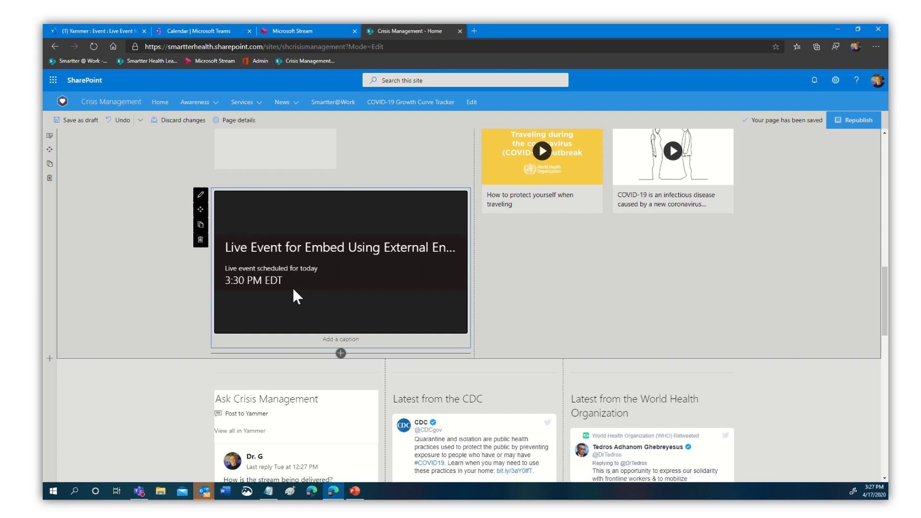
{"action": "left_click", "coordinate": [200, 239]}
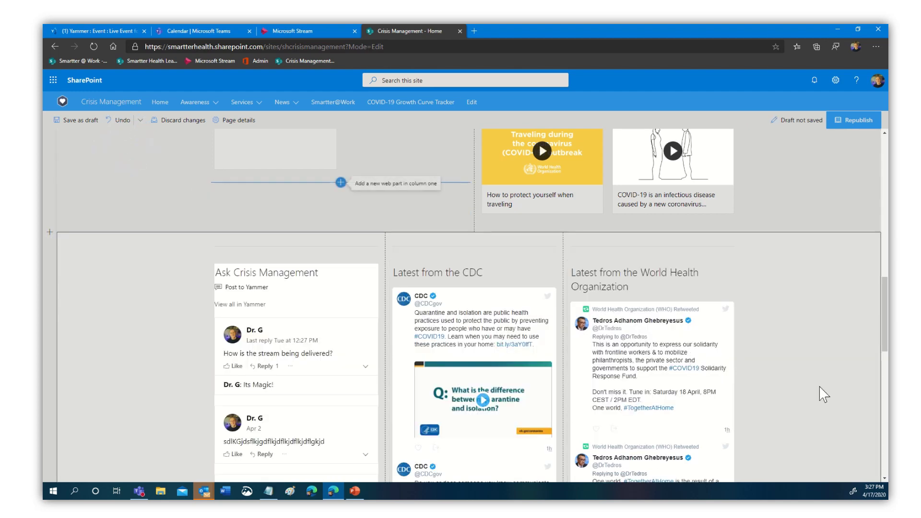
{"action": "scroll", "coordinate": [818, 400], "scroll_direction": "up", "scroll_amount": 4}
{"action": "scroll", "coordinate": [815, 399], "scroll_direction": "up", "scroll_amount": 8}
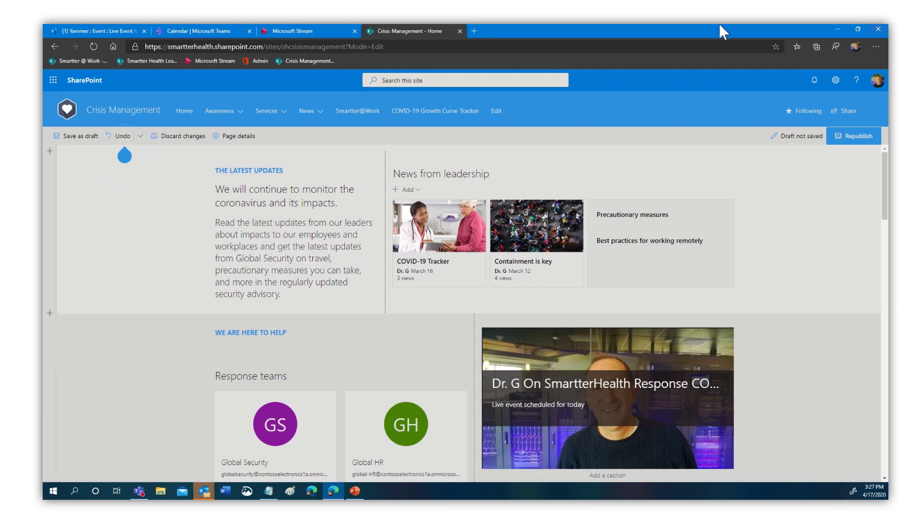
Step: Open the Live Event Demo on the Teams calendar, read through its details, and close it
{"action": "left_click", "coordinate": [200, 31]}
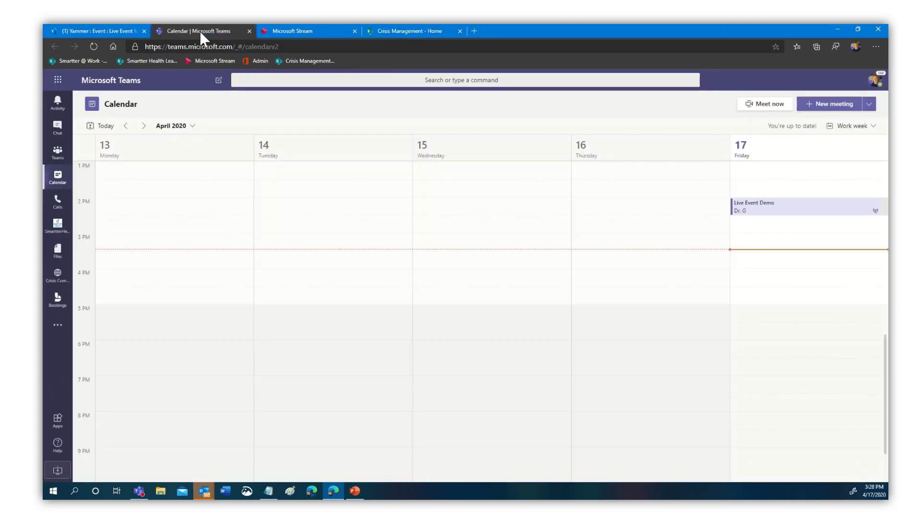
{"action": "left_click", "coordinate": [768, 211]}
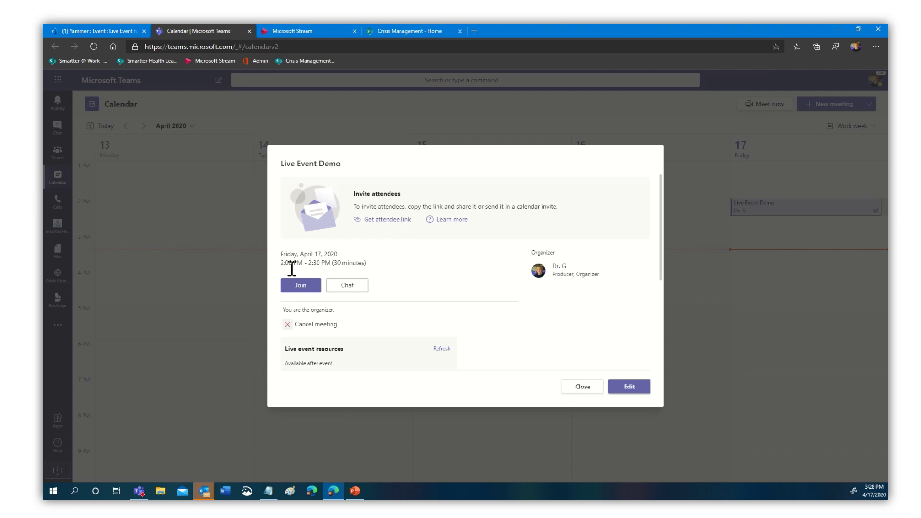
{"action": "scroll", "coordinate": [504, 289], "scroll_direction": "down", "scroll_amount": 3}
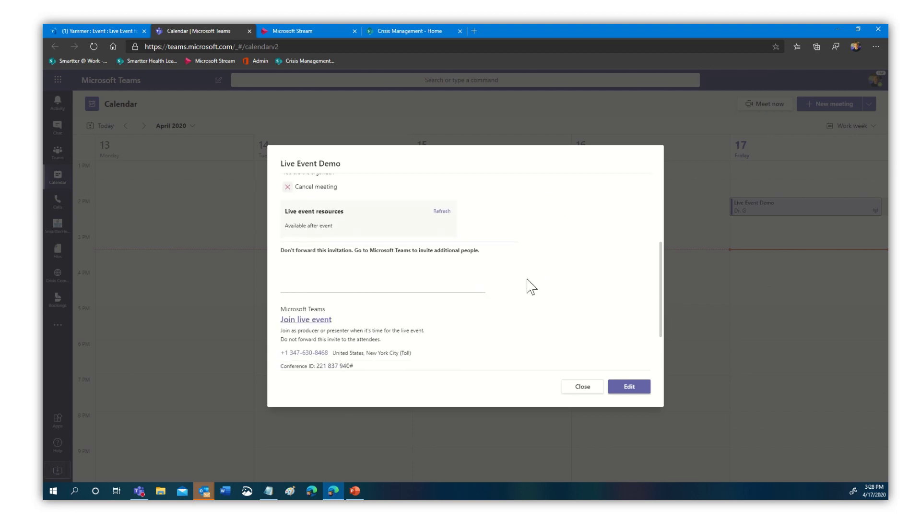
{"action": "scroll", "coordinate": [432, 268], "scroll_direction": "down", "scroll_amount": 1}
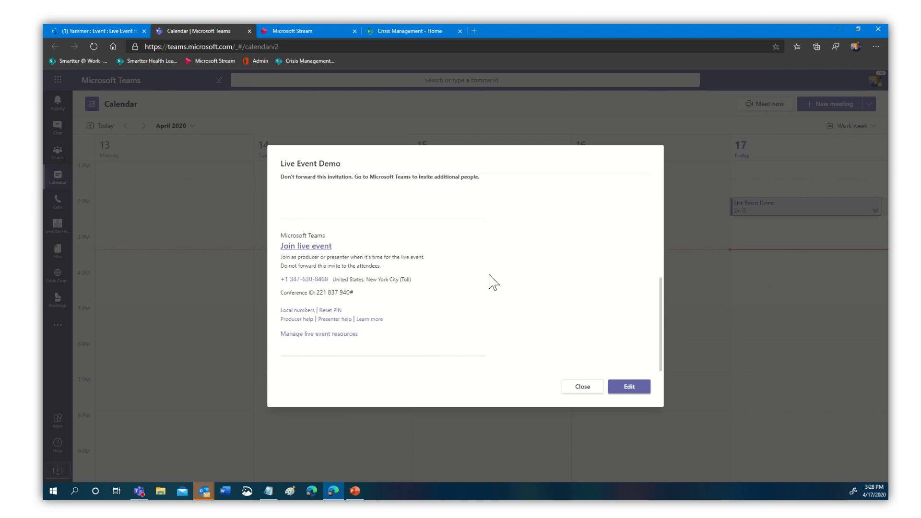
{"action": "scroll", "coordinate": [535, 286], "scroll_direction": "up", "scroll_amount": 5}
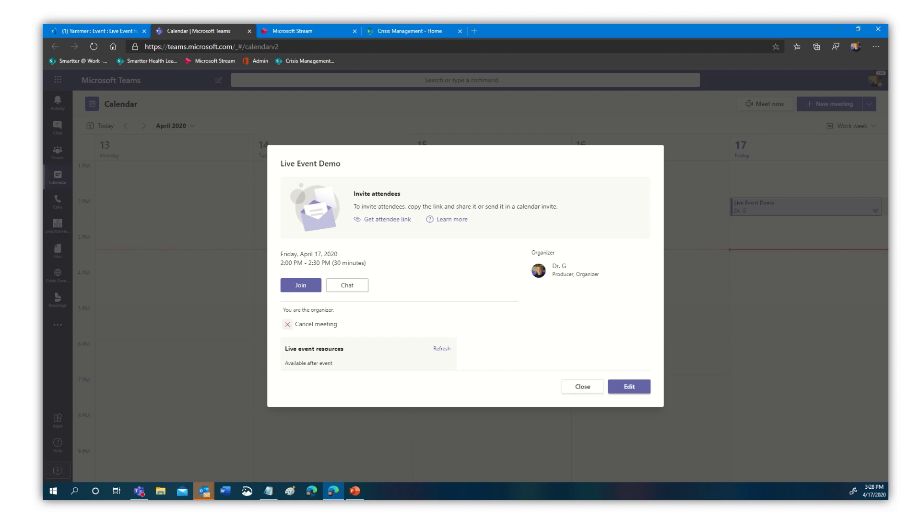
{"action": "left_click", "coordinate": [584, 389]}
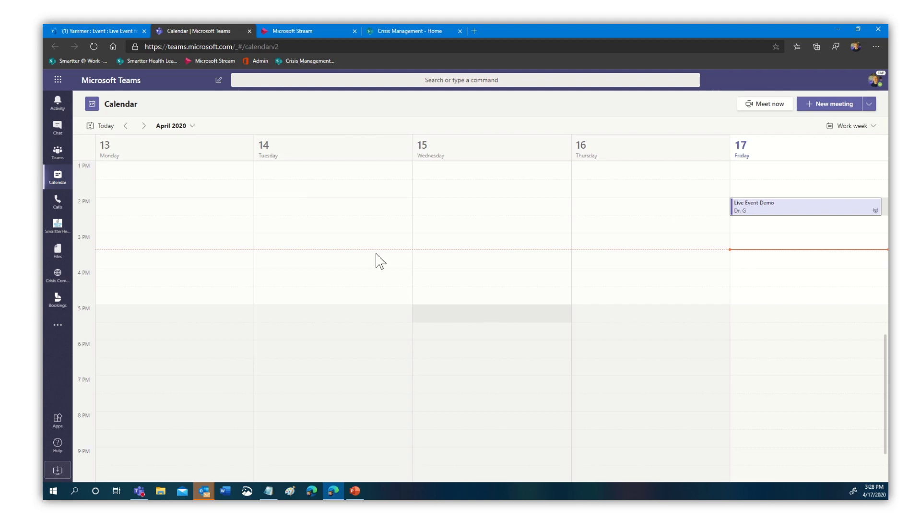
Step: In the Crisis Management group, begin a Microsoft Teams-produced live event titled 'Yammer Teams Embed Event'
{"action": "left_click", "coordinate": [84, 30]}
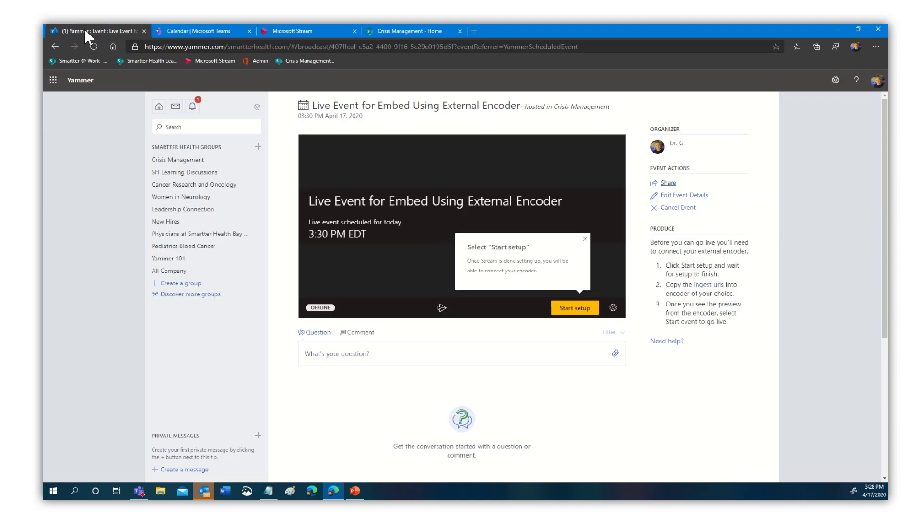
{"action": "left_click", "coordinate": [158, 161]}
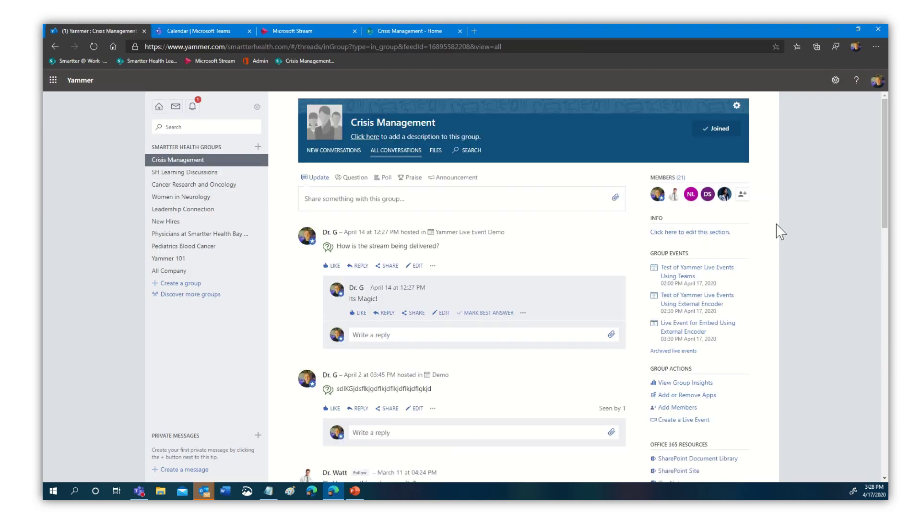
{"action": "left_click", "coordinate": [670, 420]}
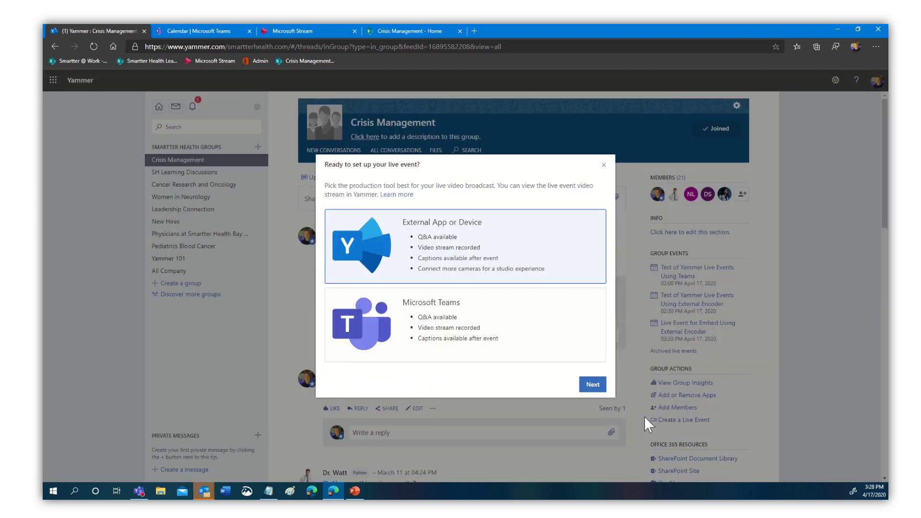
{"action": "left_click", "coordinate": [425, 342]}
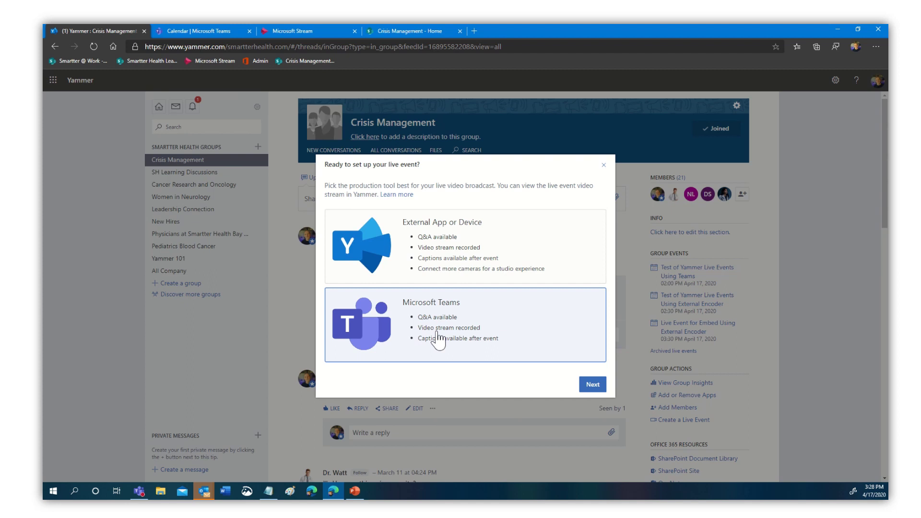
{"action": "left_click", "coordinate": [593, 386]}
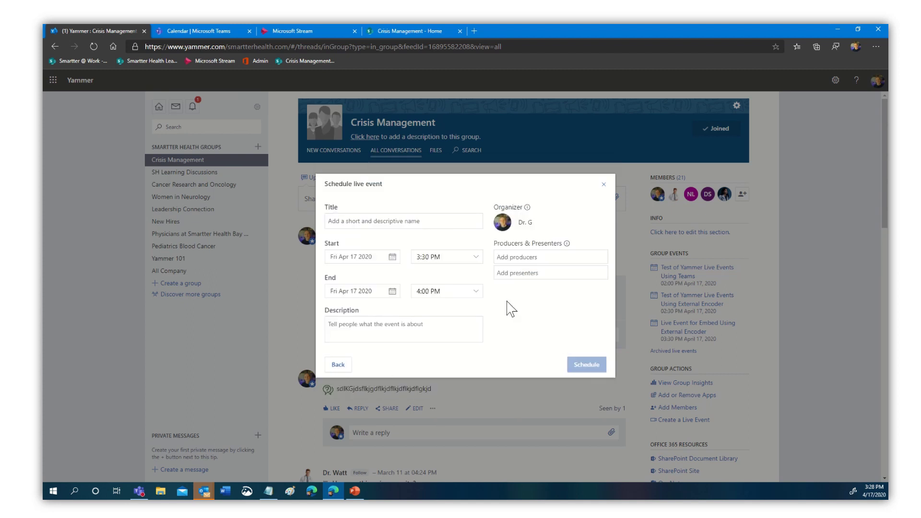
{"action": "left_click", "coordinate": [396, 223]}
{"action": "type", "text": "Yammer"}
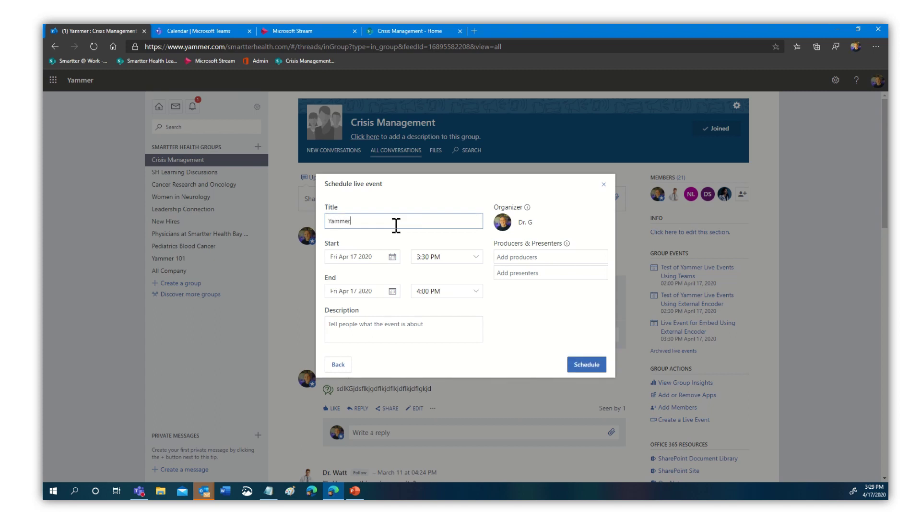
{"action": "type", "text": " Teams Embed Event"}
Step: Schedule the Yammer Teams Embed Event and reload its event page
{"action": "left_click", "coordinate": [586, 367]}
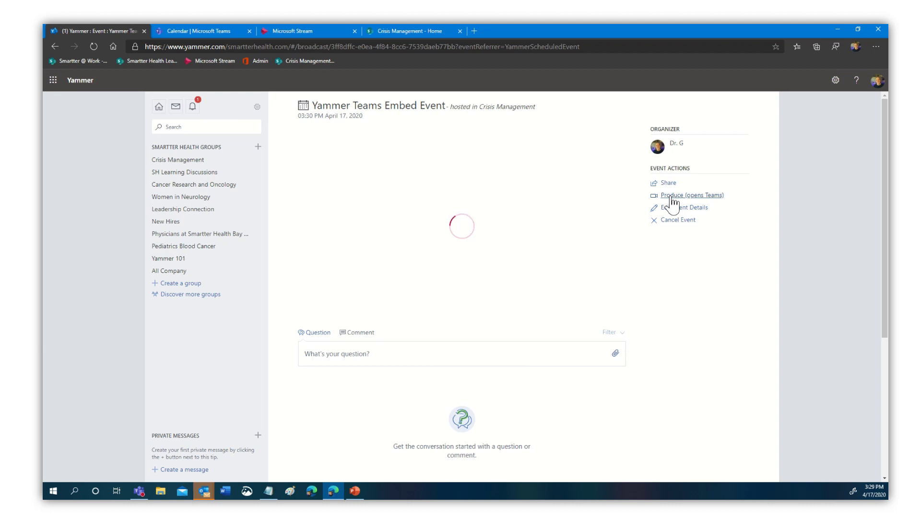
{"action": "left_click", "coordinate": [602, 46]}
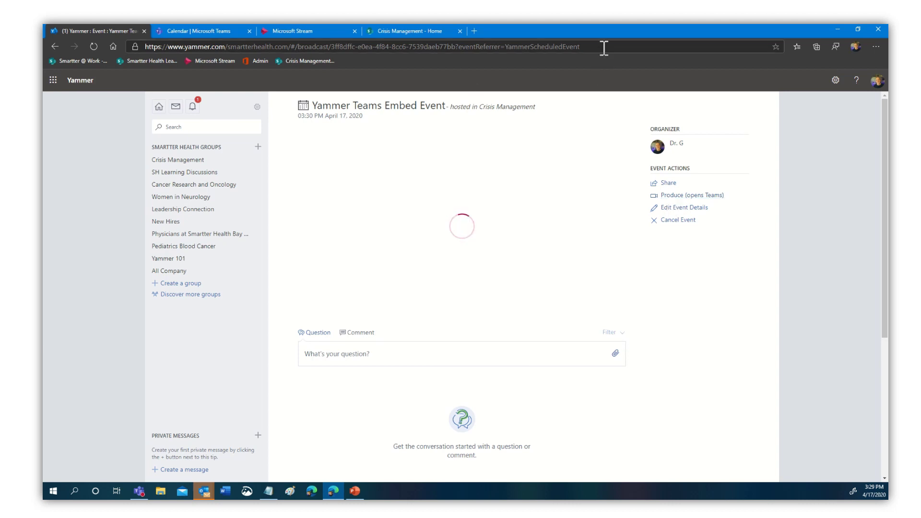
{"action": "key", "text": "Return"}
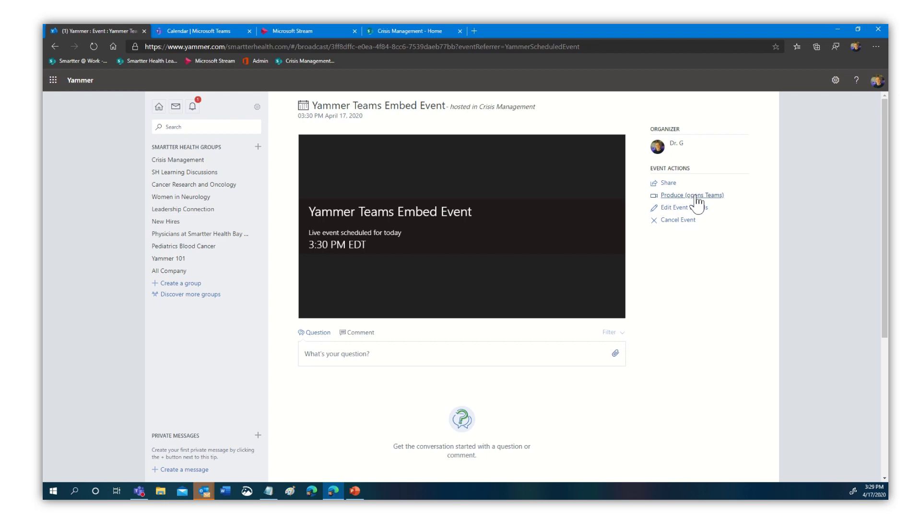
Step: Copy the event's Stream attendee link from the Share links
{"action": "left_click", "coordinate": [673, 184]}
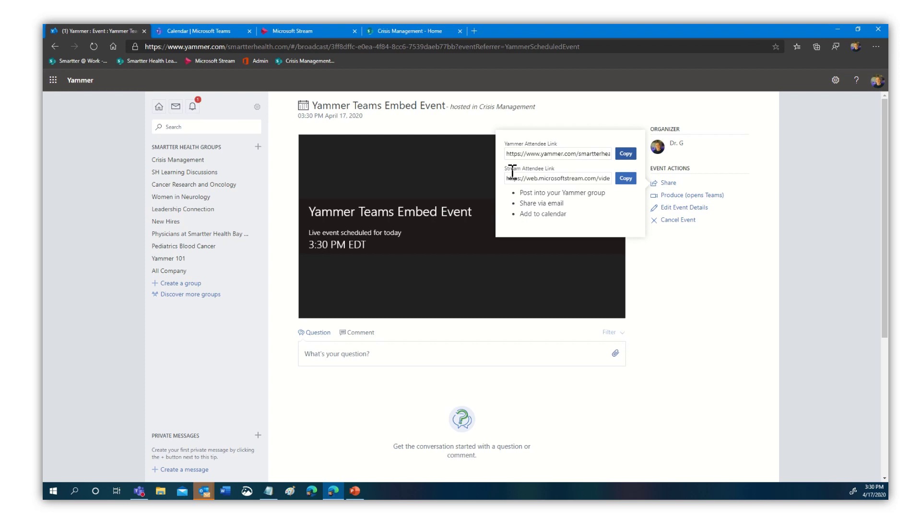
{"action": "left_click_drag", "start_coordinate": [509, 169], "coordinate": [582, 183]}
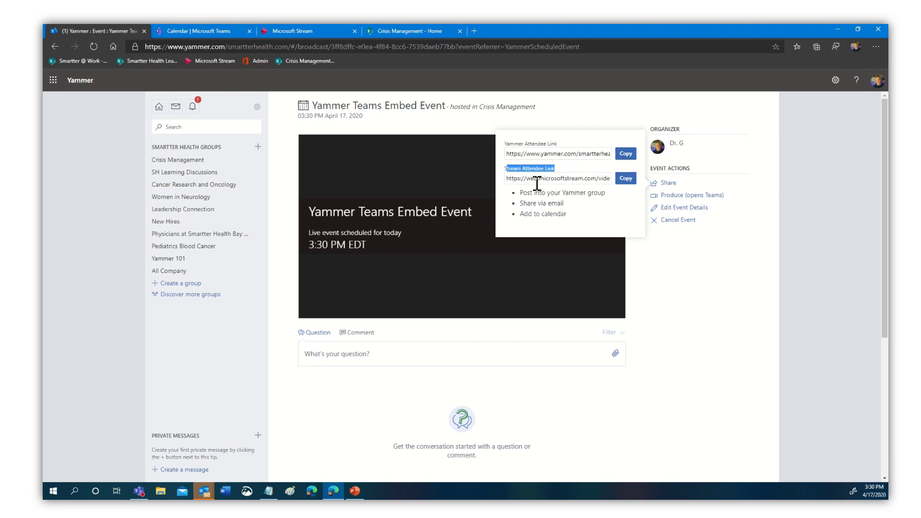
{"action": "left_click", "coordinate": [625, 179]}
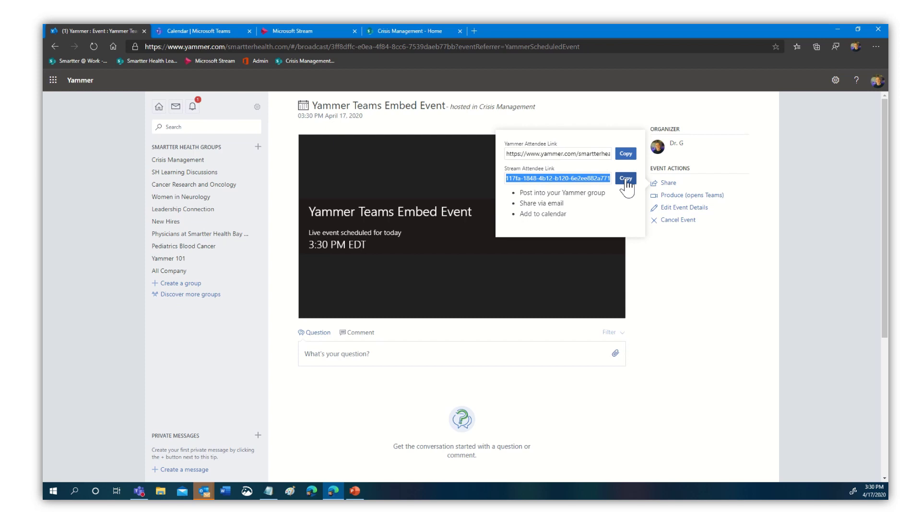
{"action": "left_click", "coordinate": [626, 179]}
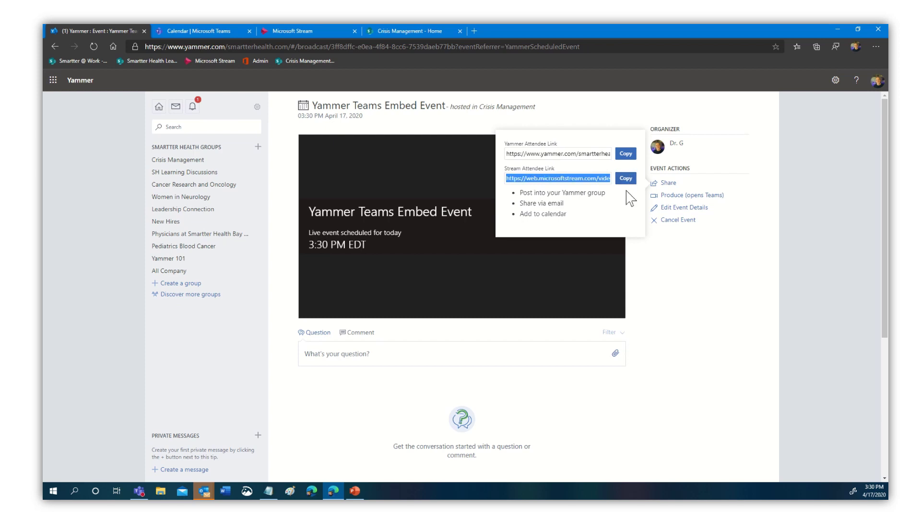
Step: Insert a Stream web part below the contact cards on the Crisis Management page
{"action": "left_click", "coordinate": [408, 30]}
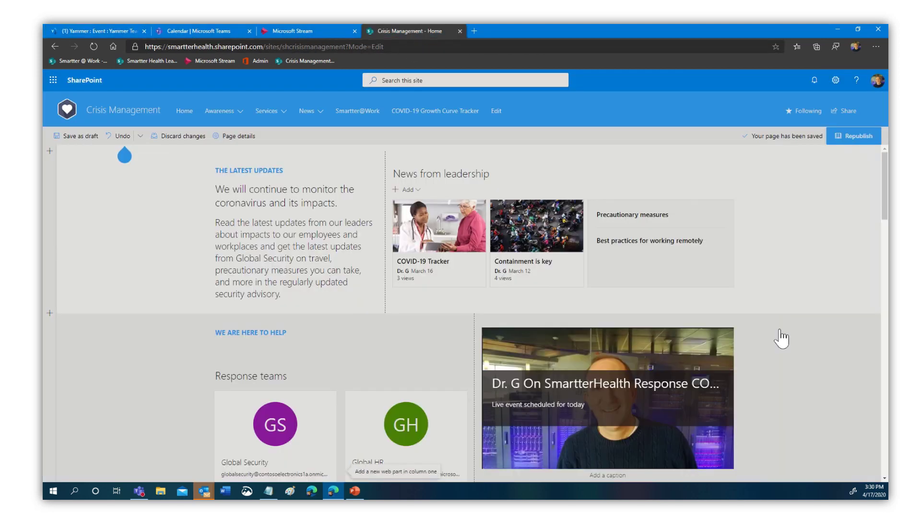
{"action": "scroll", "coordinate": [849, 264], "scroll_direction": "down", "scroll_amount": 6}
{"action": "scroll", "coordinate": [847, 261], "scroll_direction": "down", "scroll_amount": 4}
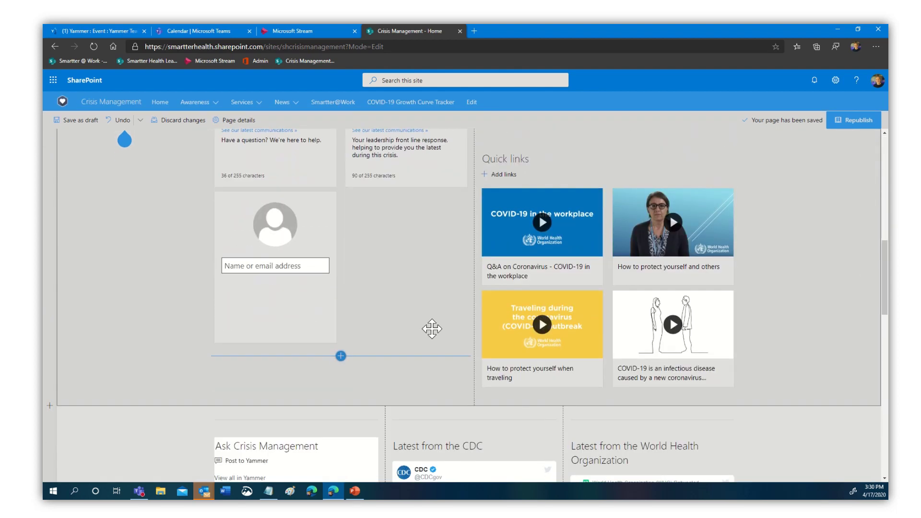
{"action": "left_click", "coordinate": [341, 357]}
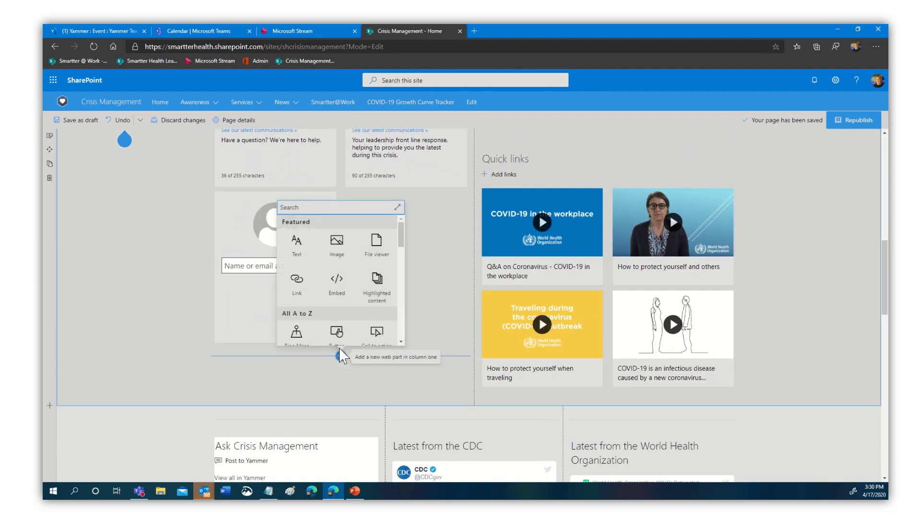
{"action": "type", "text": "stream"}
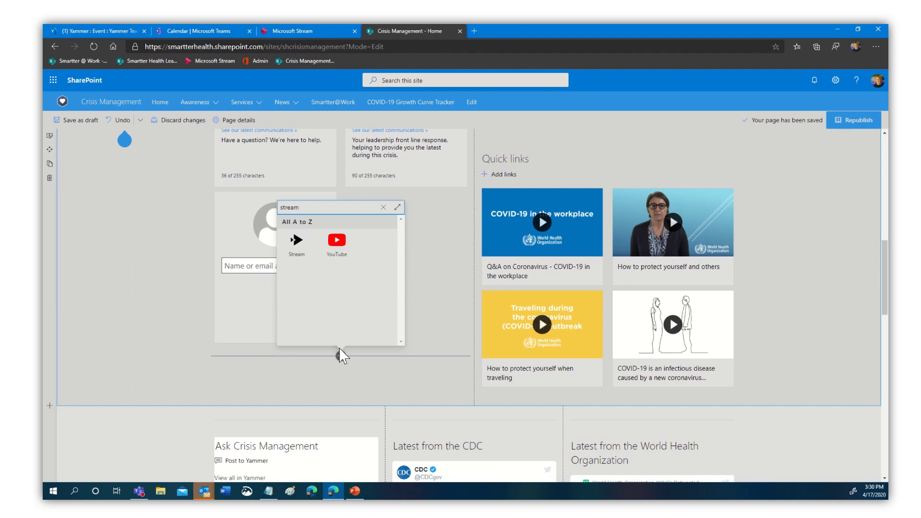
{"action": "left_click", "coordinate": [299, 255]}
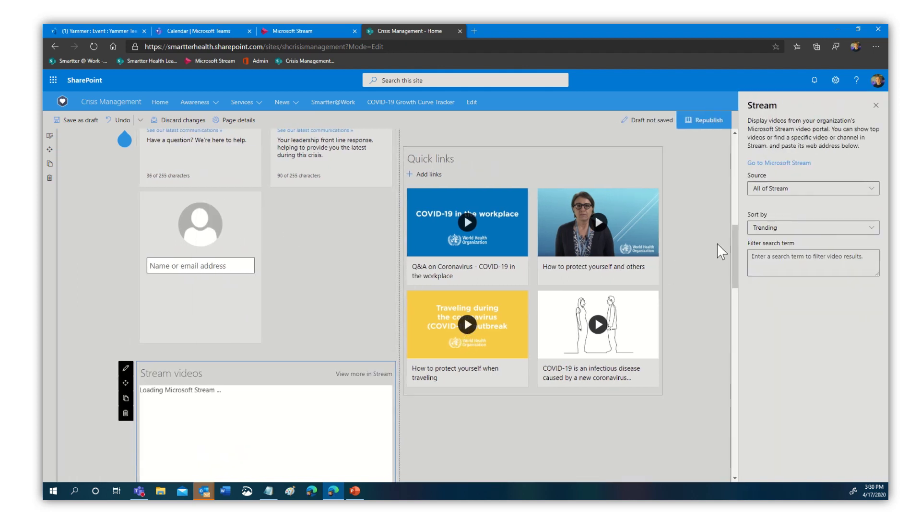
Step: Set the Stream source to Single video and paste the Yammer Teams Embed Event link as its address
{"action": "left_click", "coordinate": [773, 189]}
{"action": "left_click", "coordinate": [775, 219]}
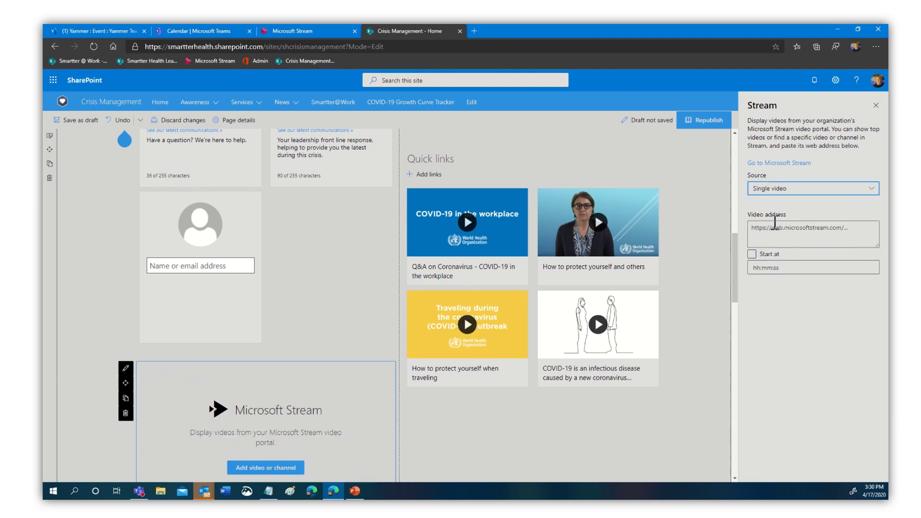
{"action": "left_click", "coordinate": [775, 228]}
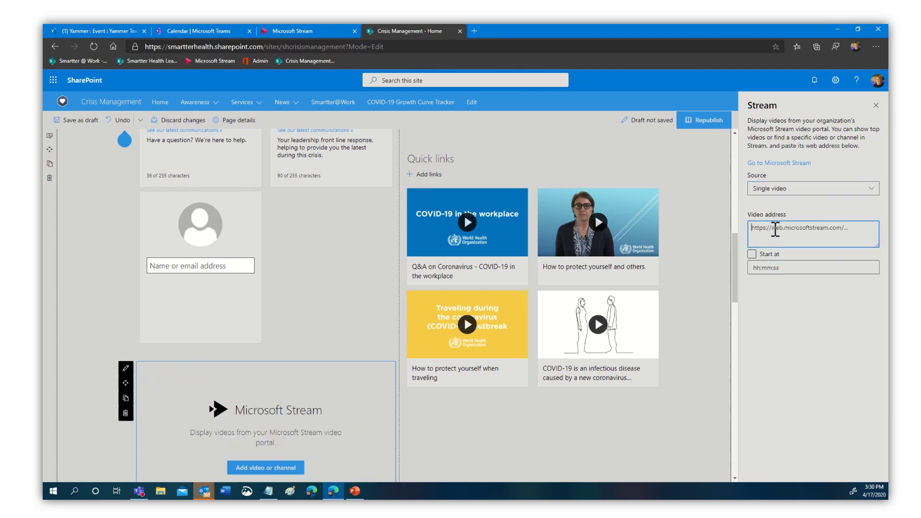
{"action": "key", "text": "ctrl+v"}
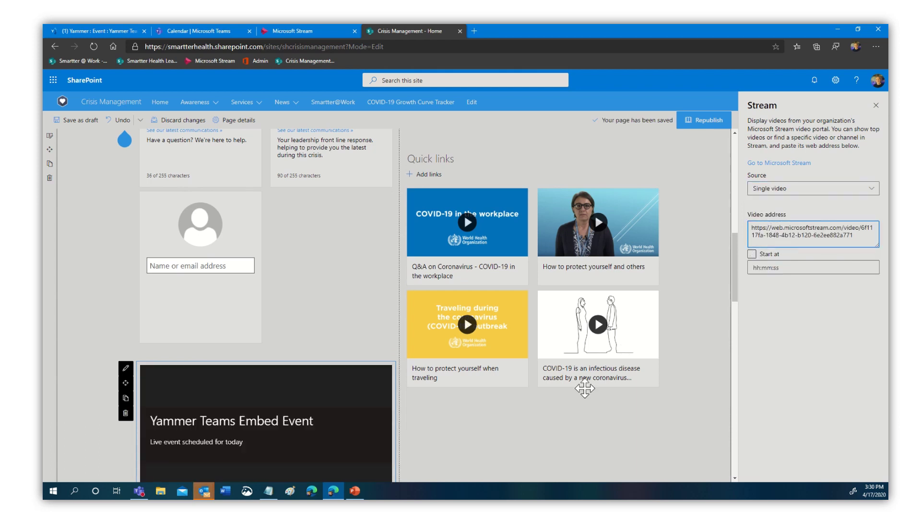
{"action": "scroll", "coordinate": [336, 427], "scroll_direction": "down", "scroll_amount": 2}
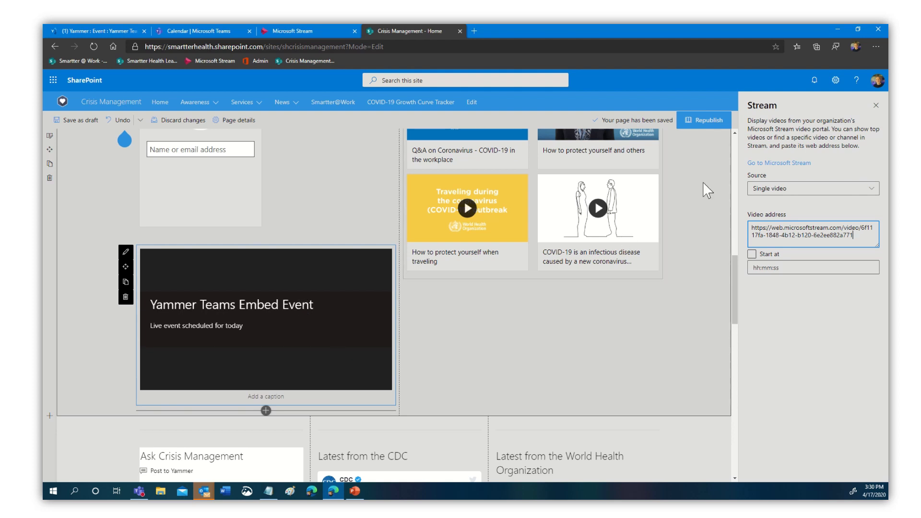
Step: Recheck the event's Share links in Yammer, then delete the Yammer Teams Embed Event web part in SharePoint
{"action": "left_click", "coordinate": [96, 31]}
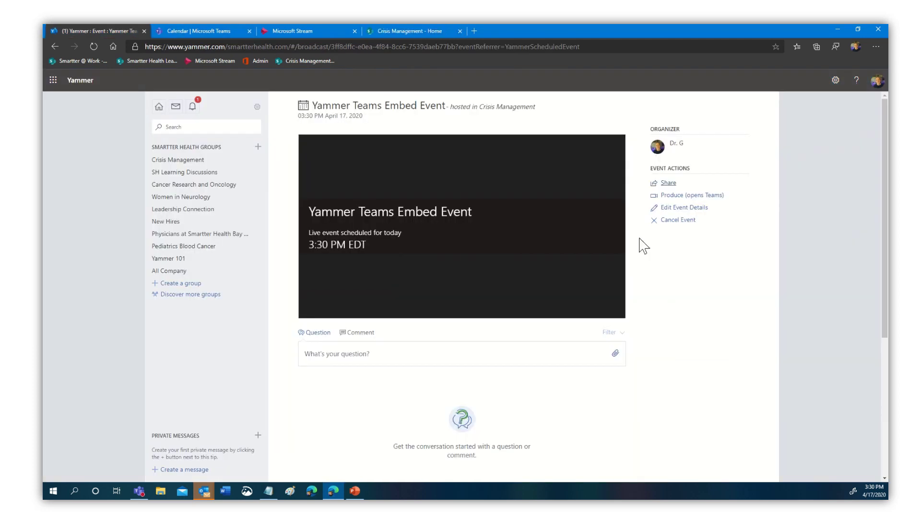
{"action": "left_click", "coordinate": [664, 184]}
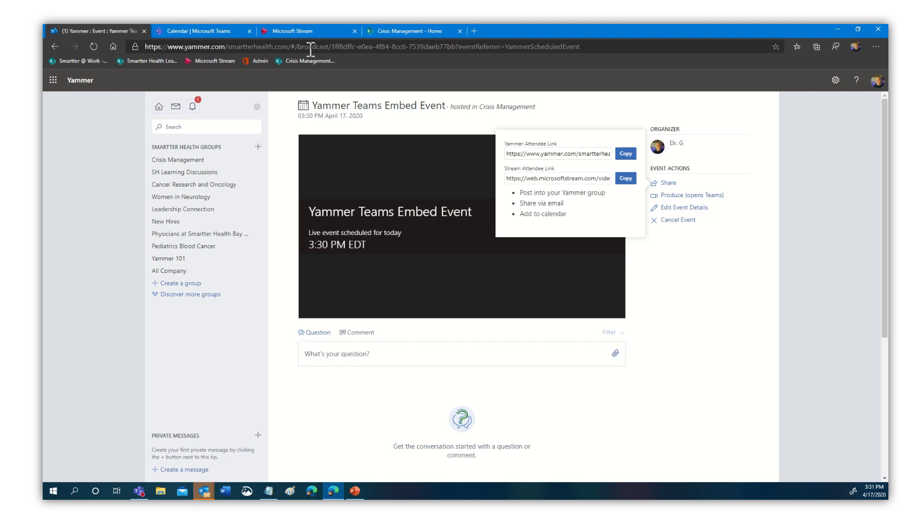
{"action": "left_click", "coordinate": [422, 31]}
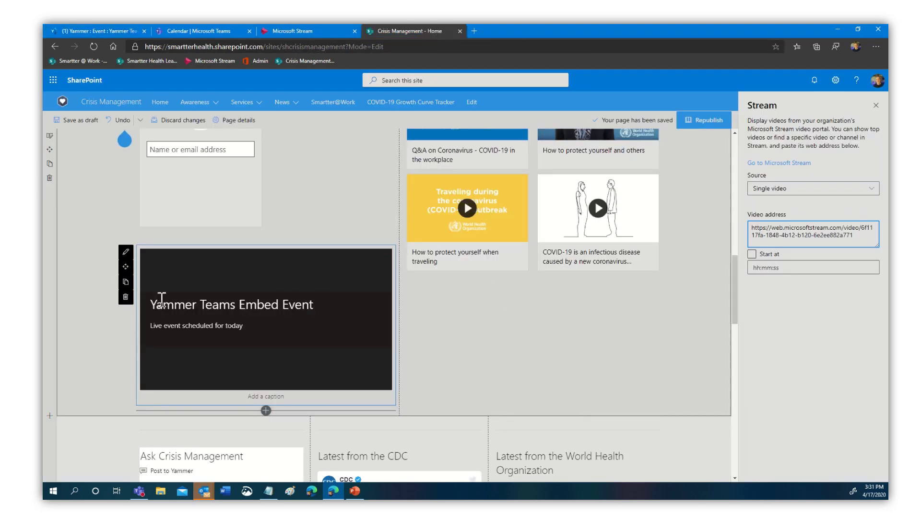
{"action": "left_click", "coordinate": [876, 105]}
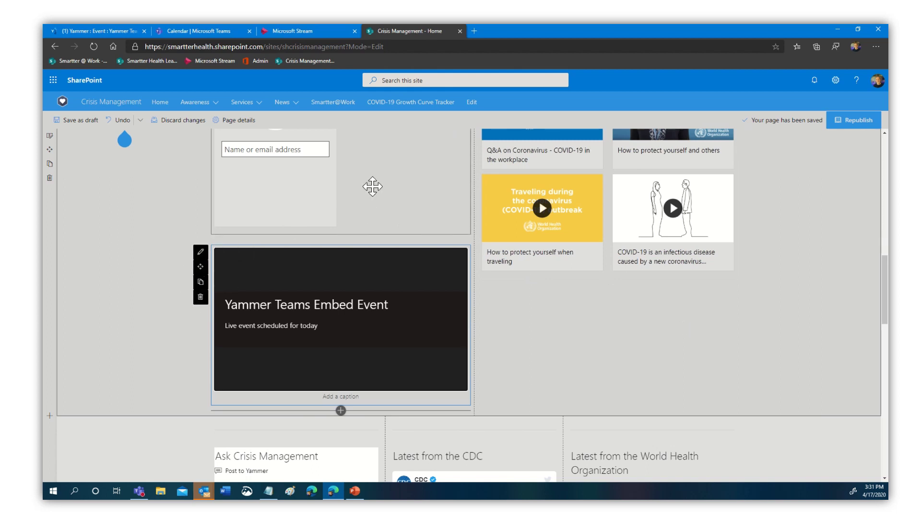
{"action": "left_click", "coordinate": [201, 297]}
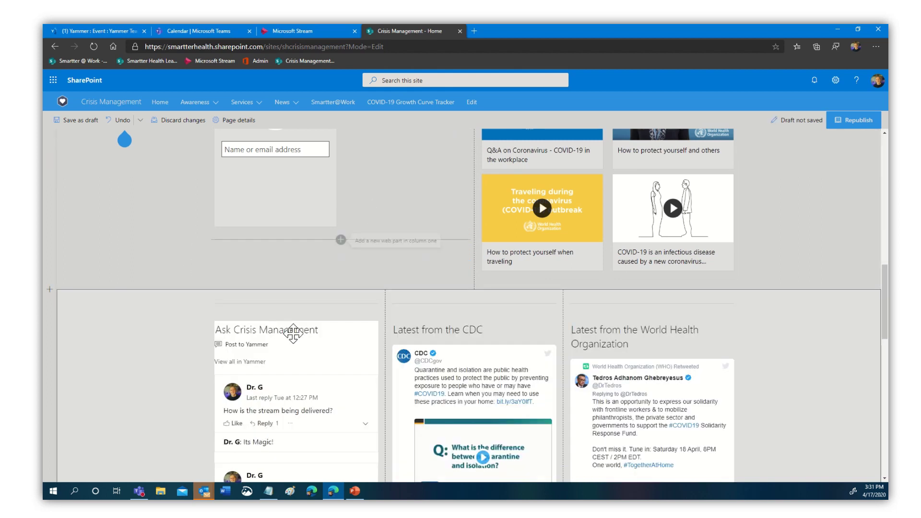